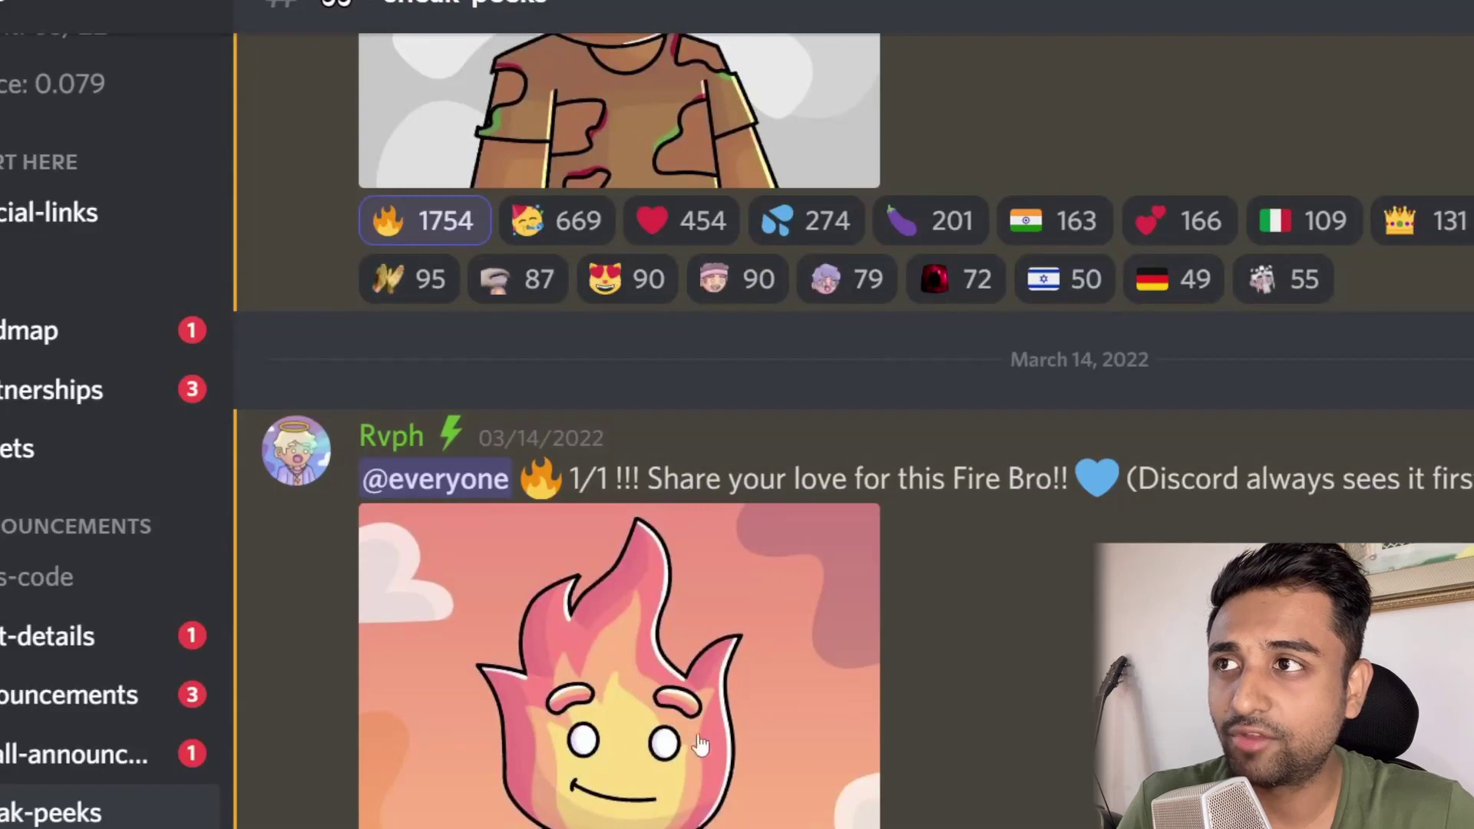
Enlarge the flame character artwork from the Discord sneak-peeks post
click(610, 733)
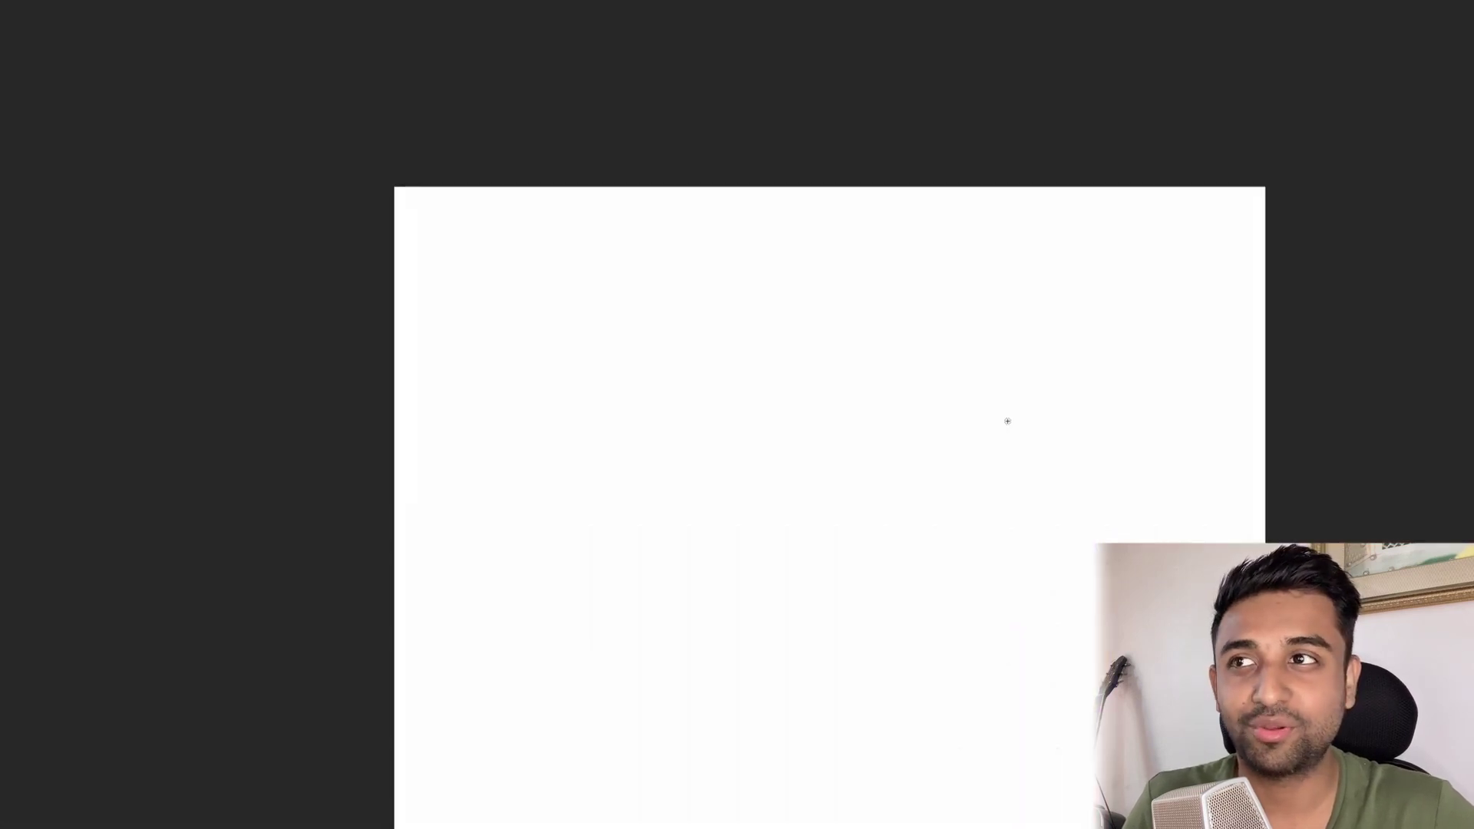
Brush a flame head outline, both body sides, two inner leg lines and a small mouth
mouse_move(823, 375)
mouse_down()
mouse_move(595, 397)
mouse_move(668, 425)
mouse_move(645, 329)
mouse_move(691, 407)
mouse_move(823, 374)
mouse_up()
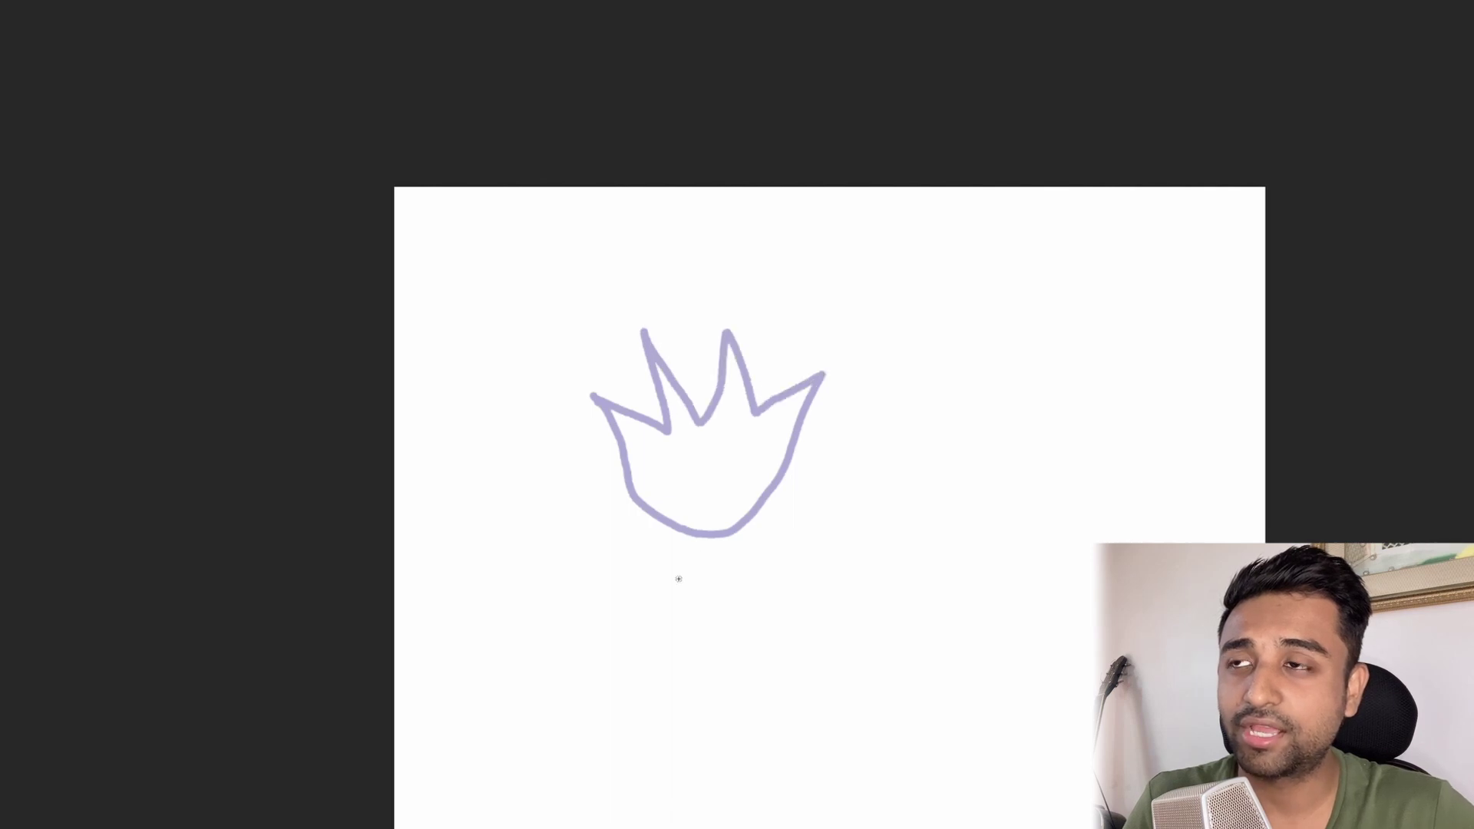
mouse_move(660, 530)
mouse_down()
mouse_move(587, 614)
mouse_move(618, 822)
mouse_up()
mouse_move(762, 500)
mouse_down()
mouse_move(844, 608)
mouse_move(874, 736)
mouse_up()
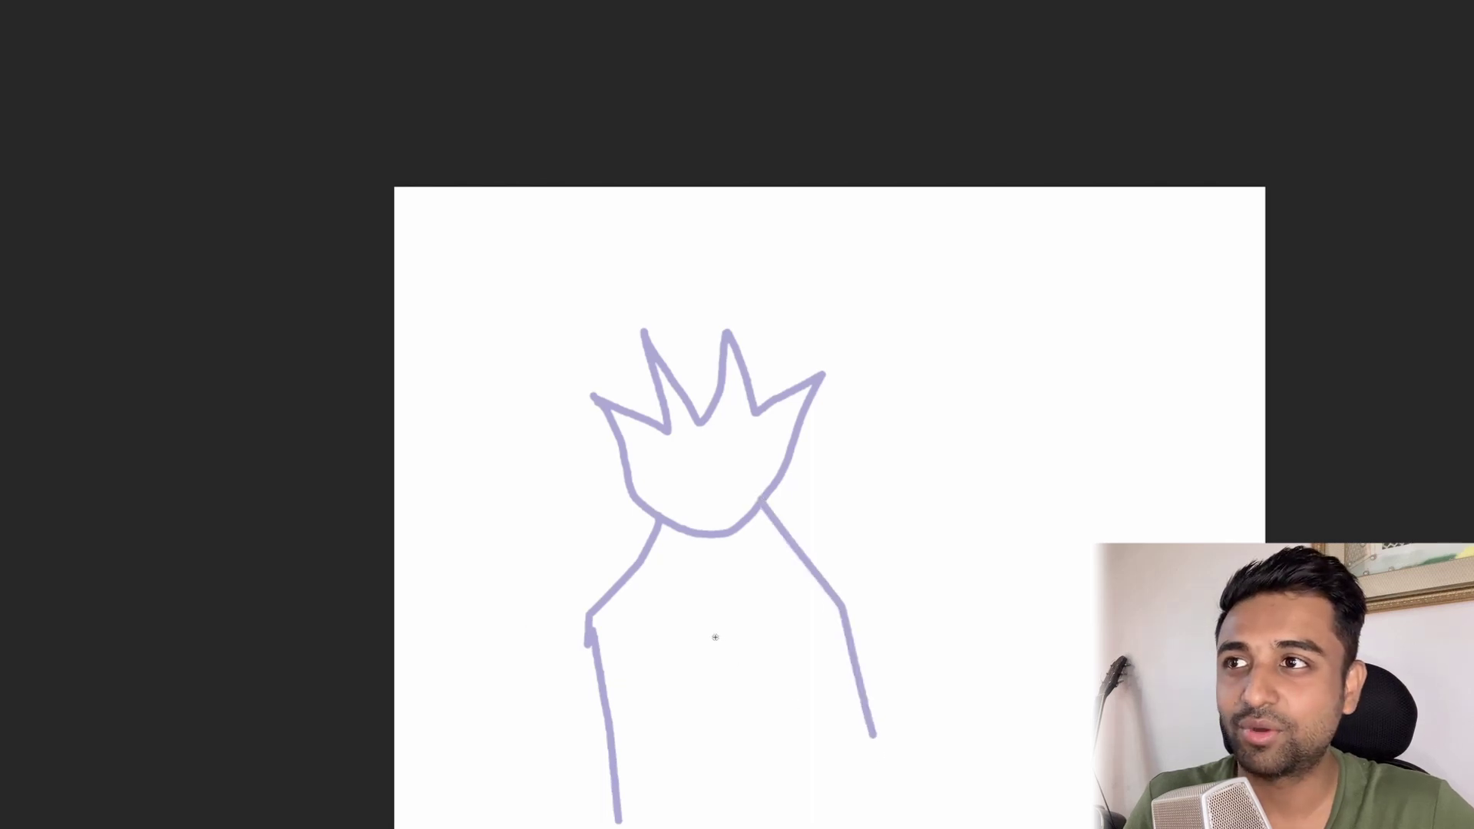
drag(658, 631, 720, 826)
drag(788, 622, 822, 796)
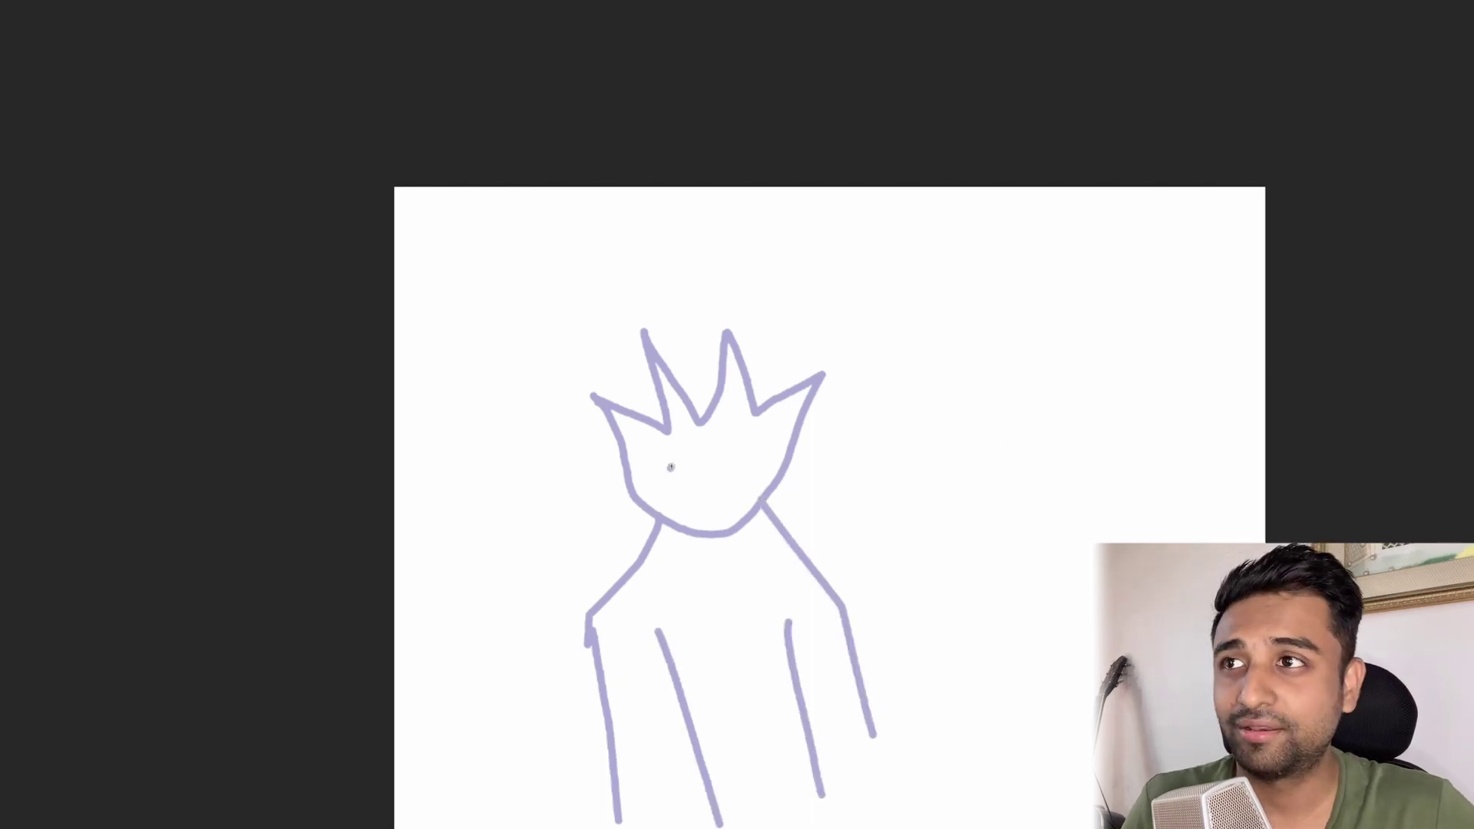
drag(701, 492, 715, 492)
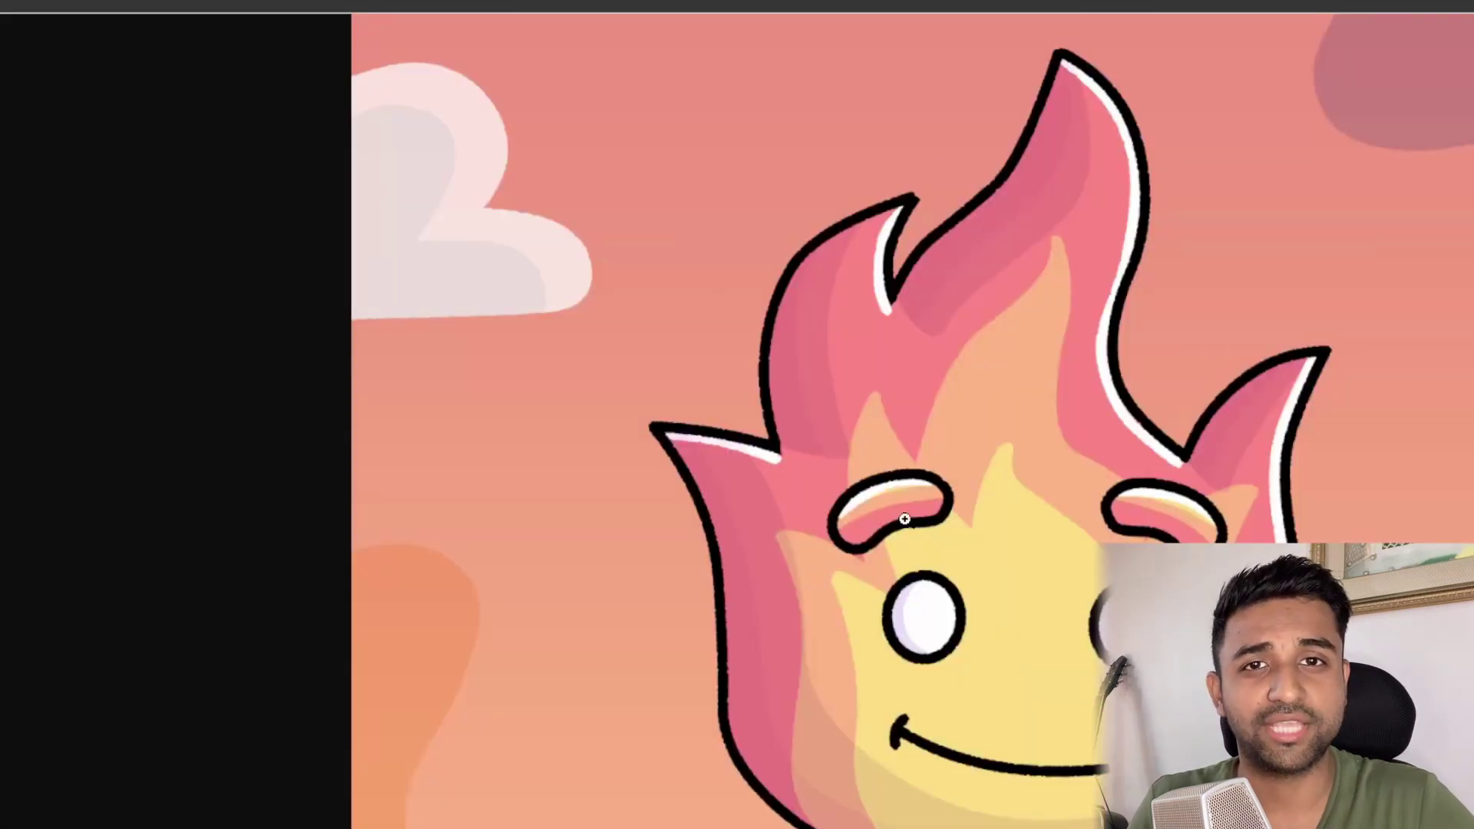
Upload NFT_RARE_FINAL.jpg in place of the sunflower and review the flame artwork beside its sketch
click(809, 425)
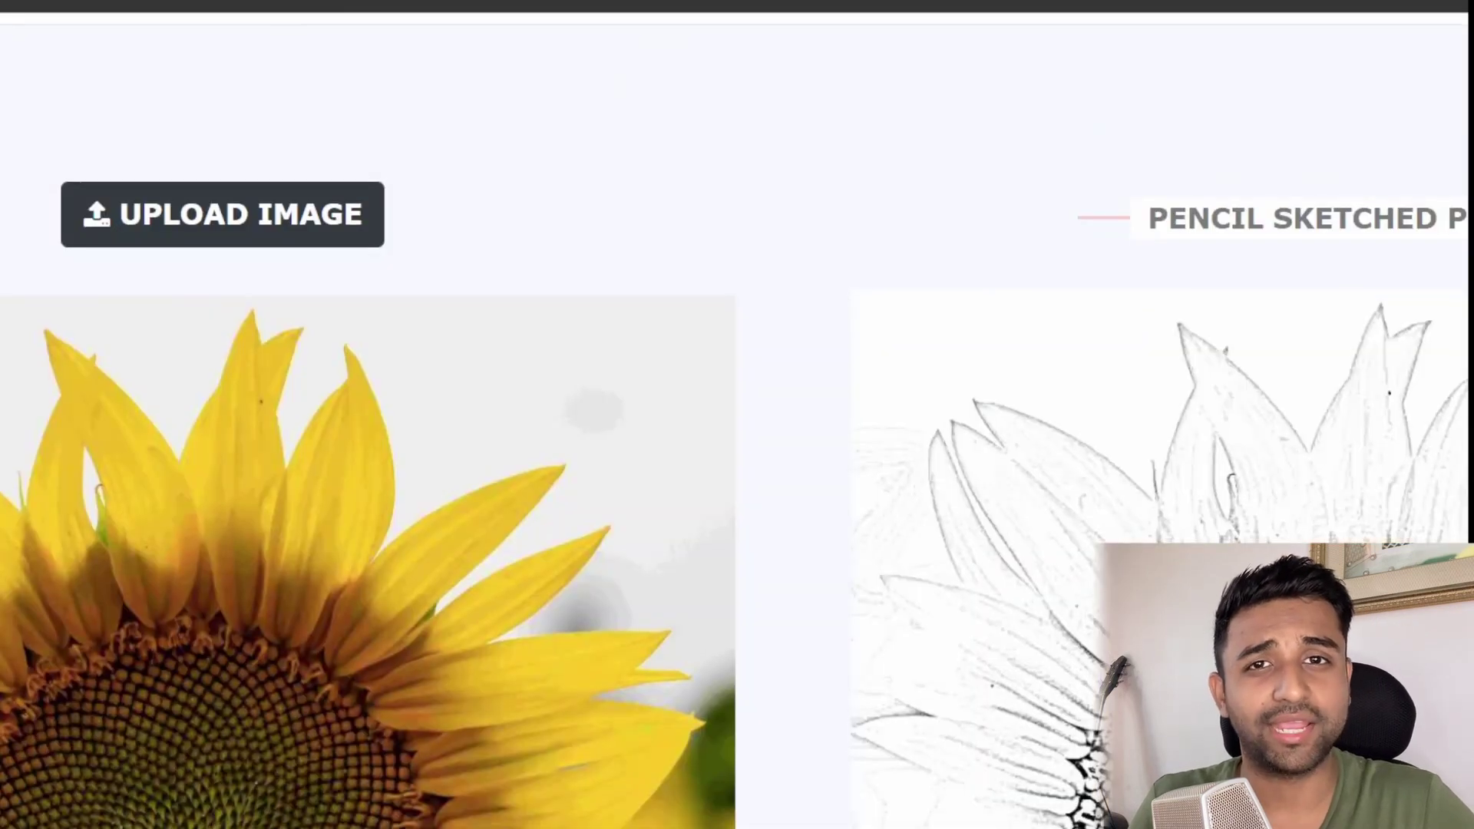
click(224, 227)
double_click(223, 68)
scroll(354, 537, down, 8)
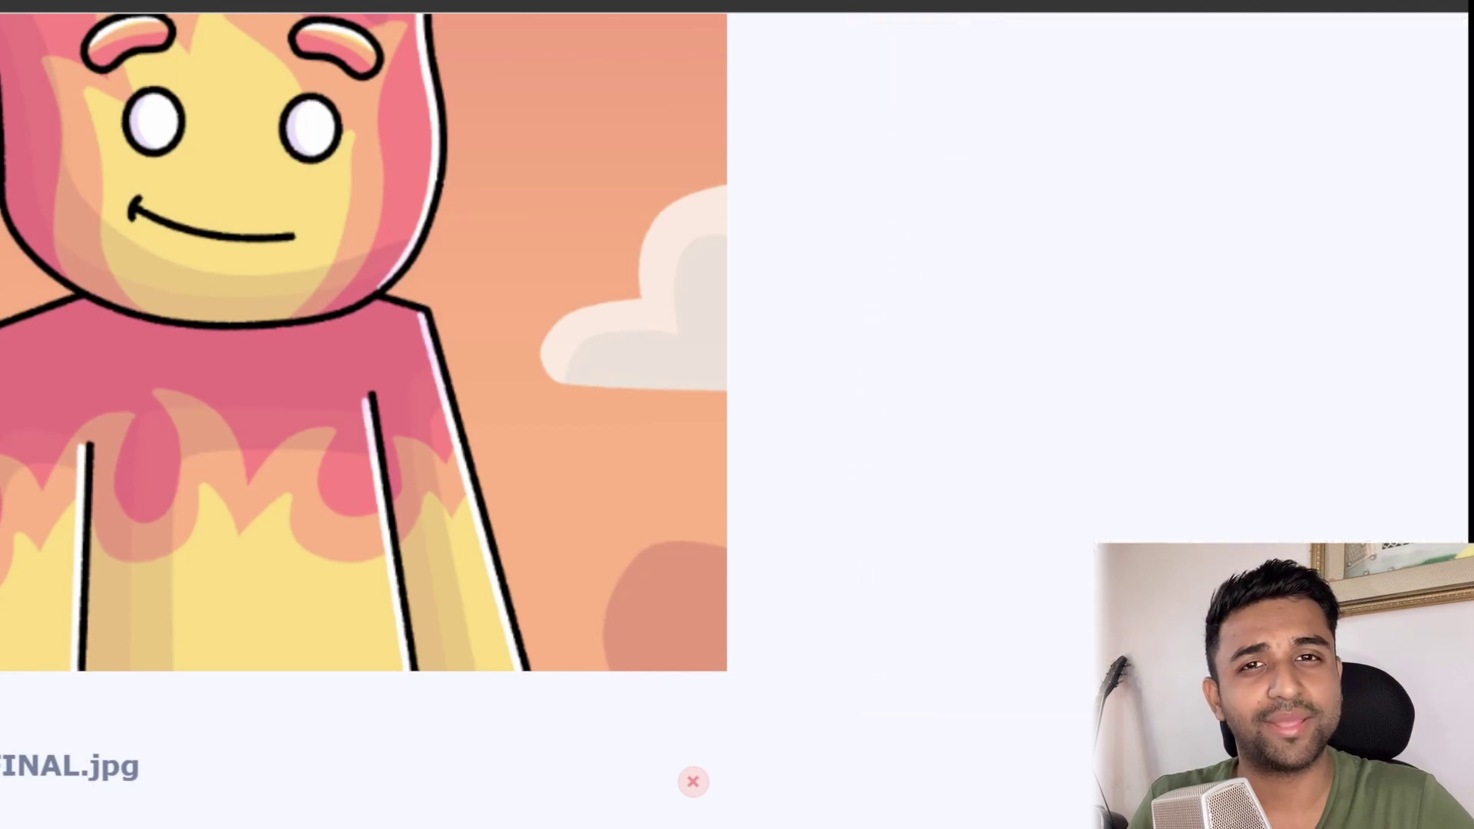
scroll(364, 420, up, 2)
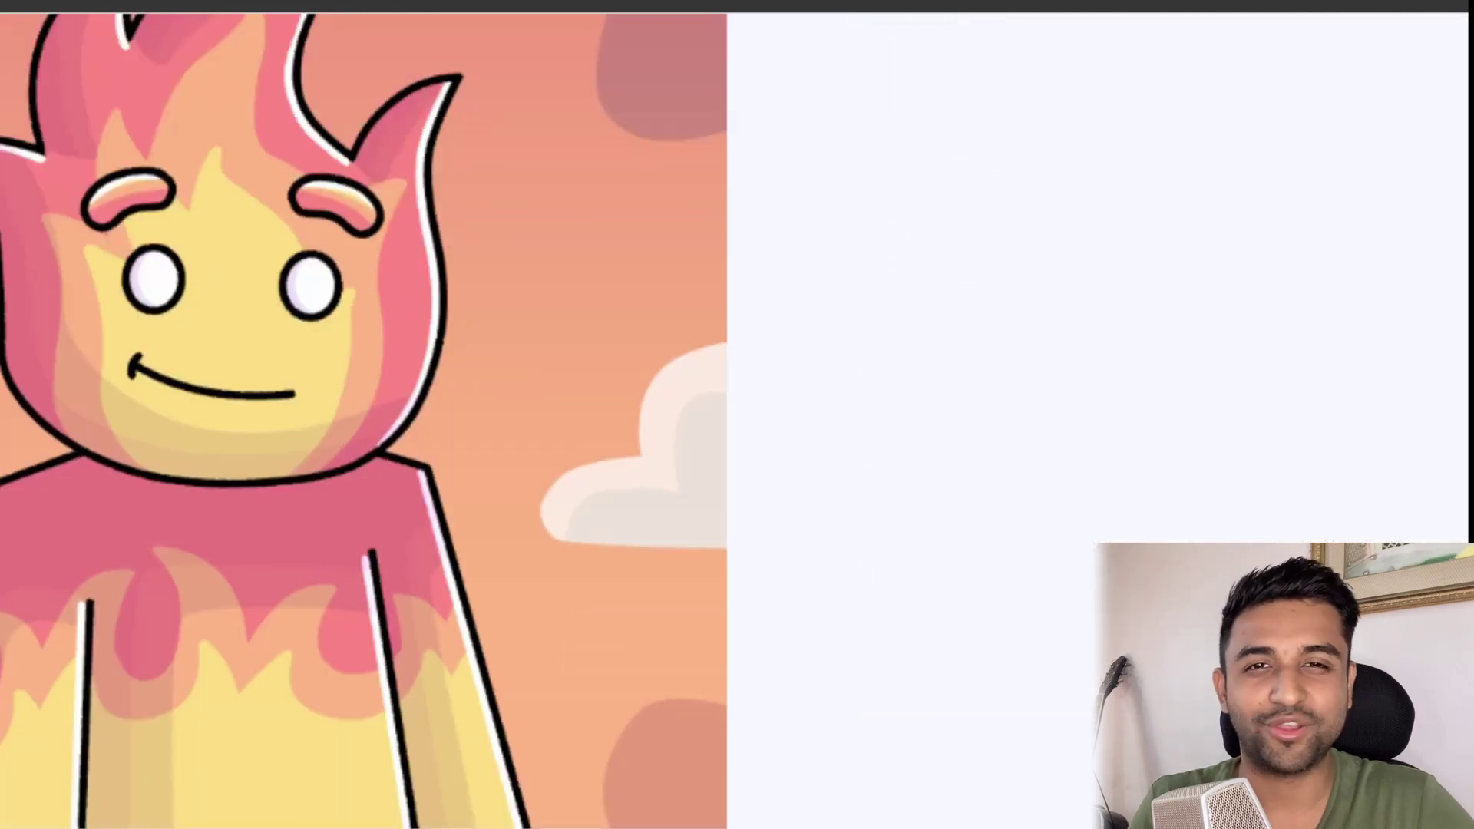
scroll(364, 420, up, 4)
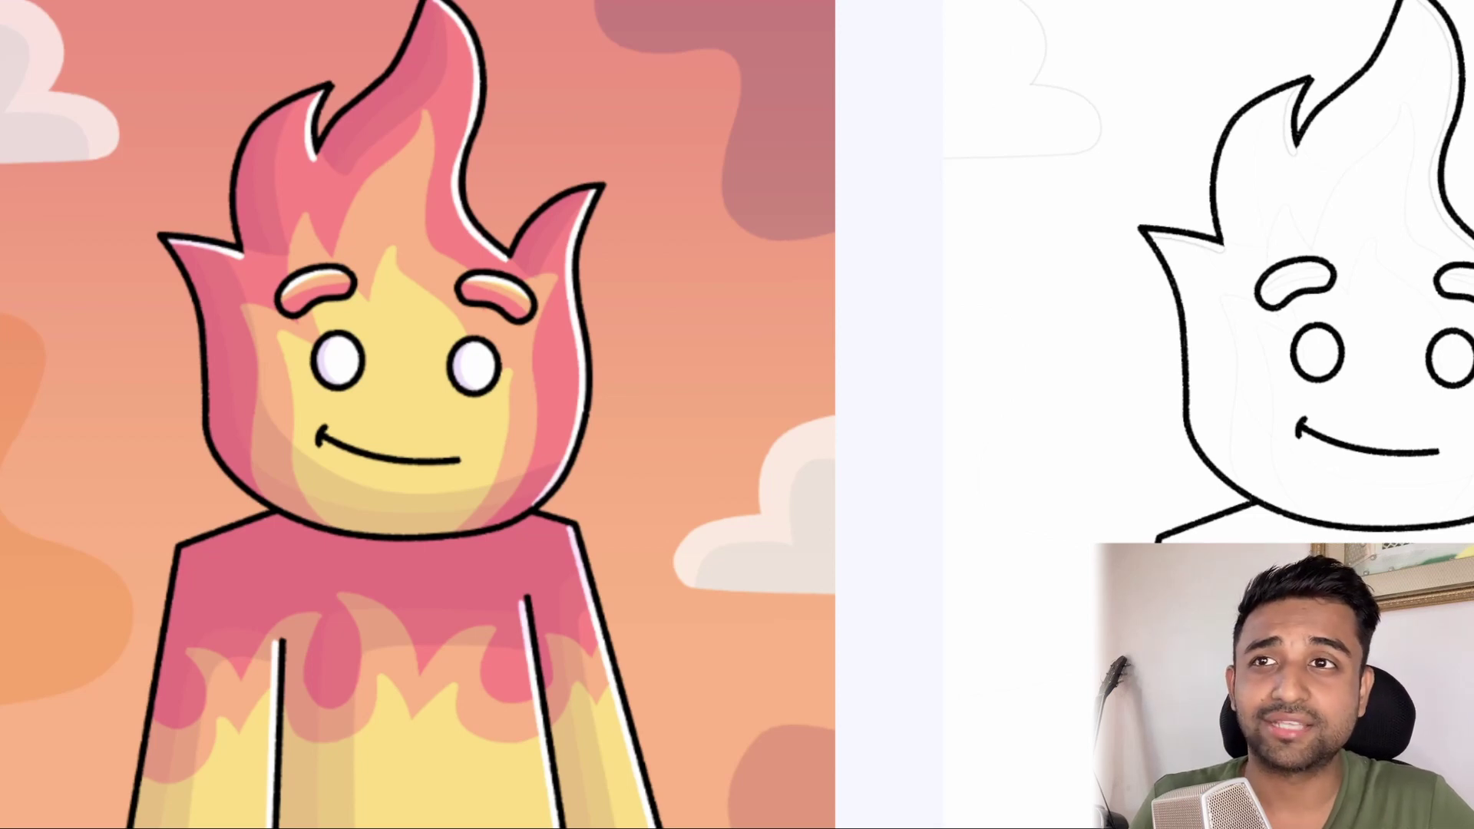
Push the PENCIL SHADOW slider far right and rerun PENCIL SKETCH on the flame image
scroll(738, 414, down, 3)
drag(42, 821, 296, 823)
click(546, 812)
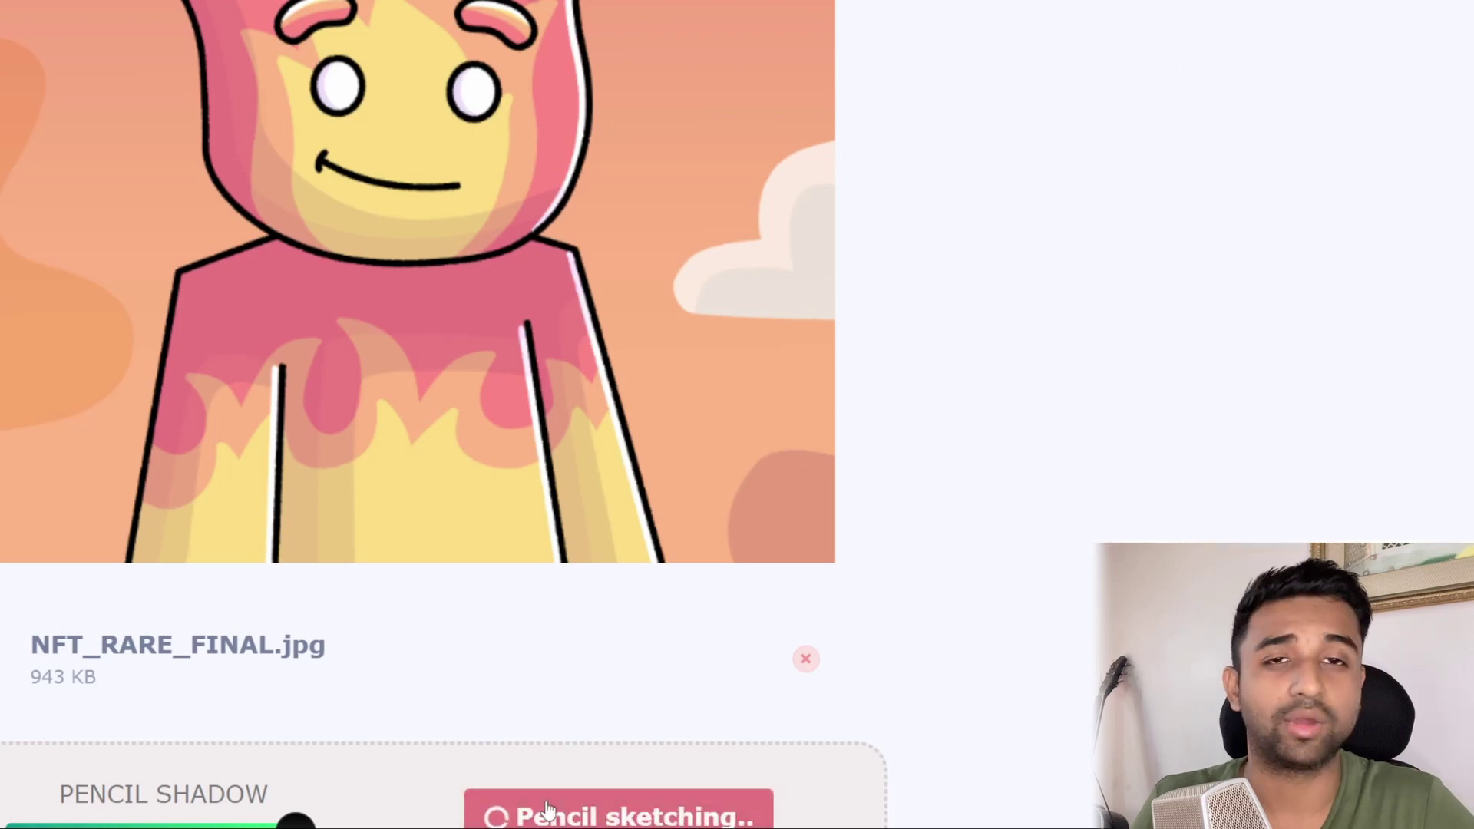
scroll(546, 811, up, 4)
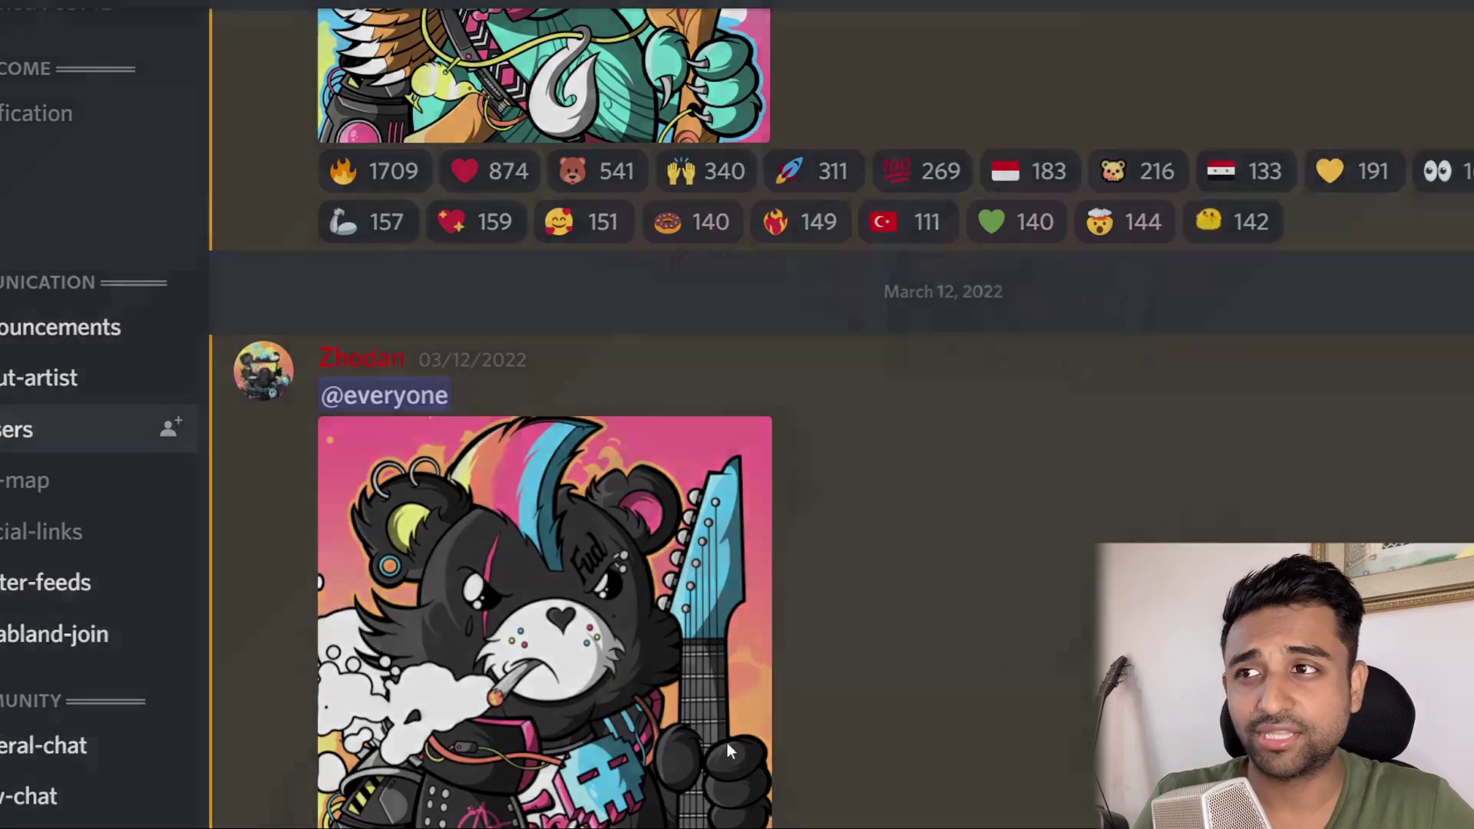
Enlarge the punk bear artwork, bring up its save options, and begin a new image upload
click(726, 740)
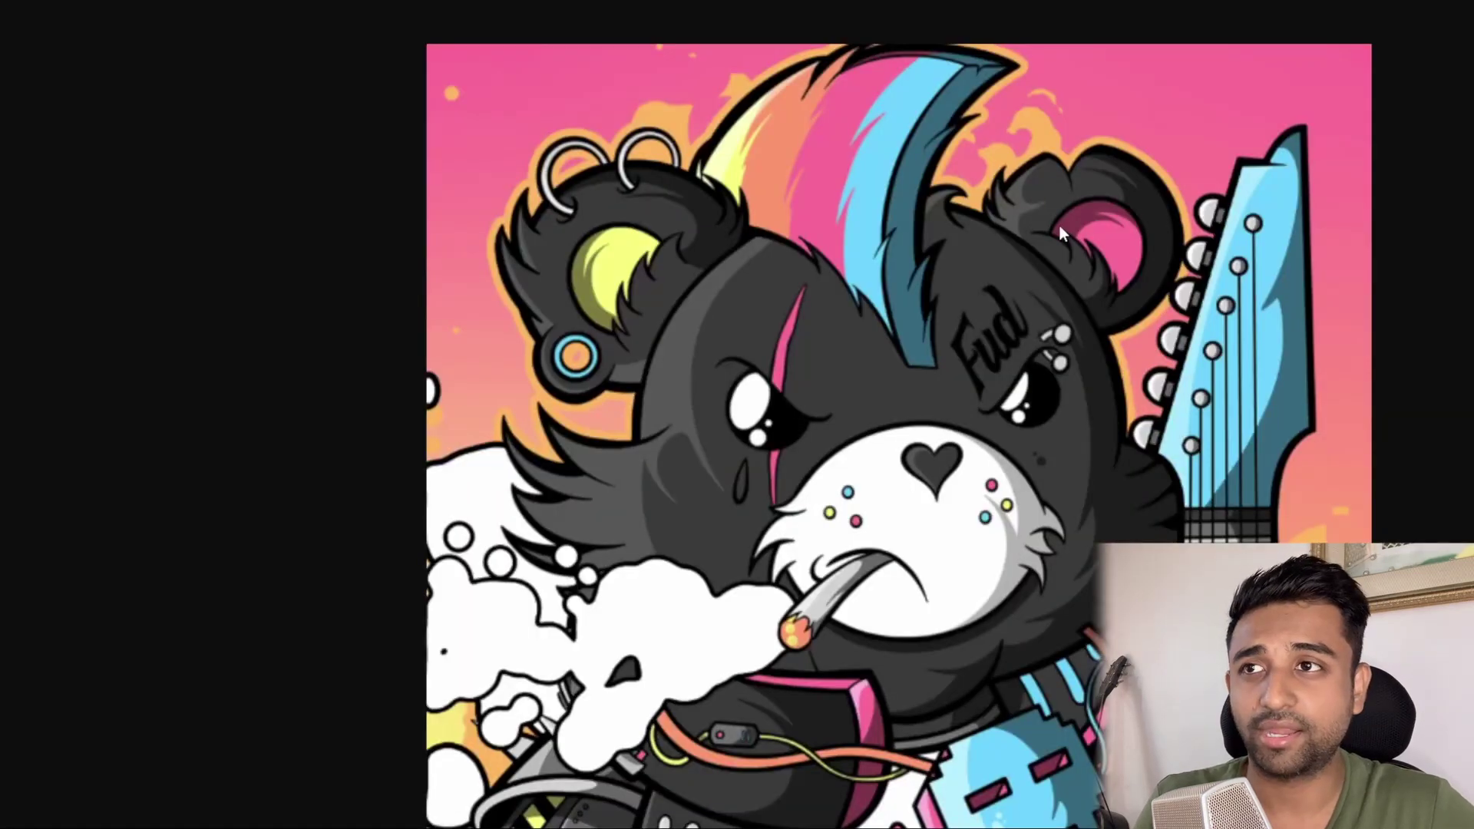
right_click(1061, 229)
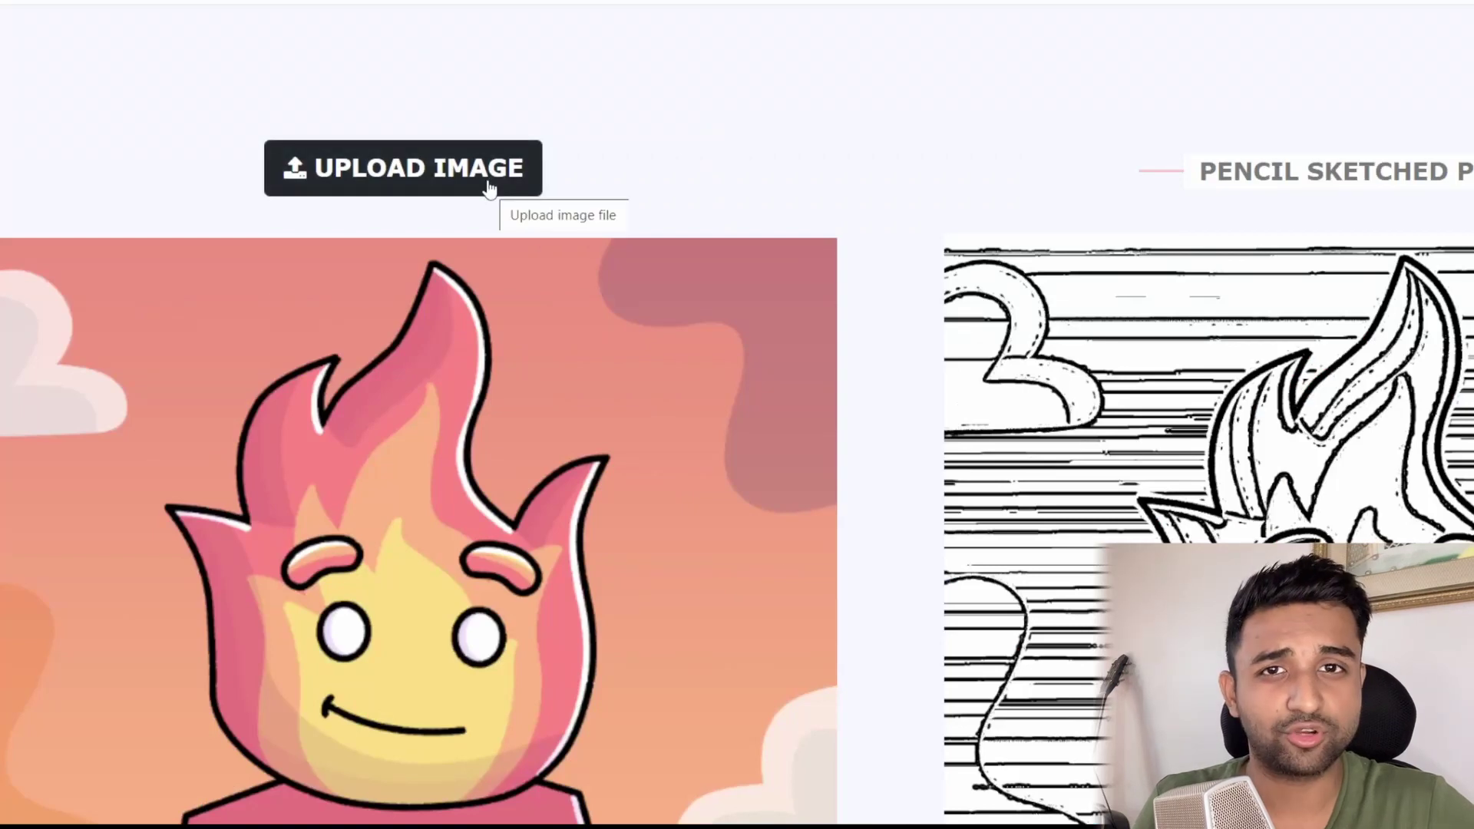
click(489, 189)
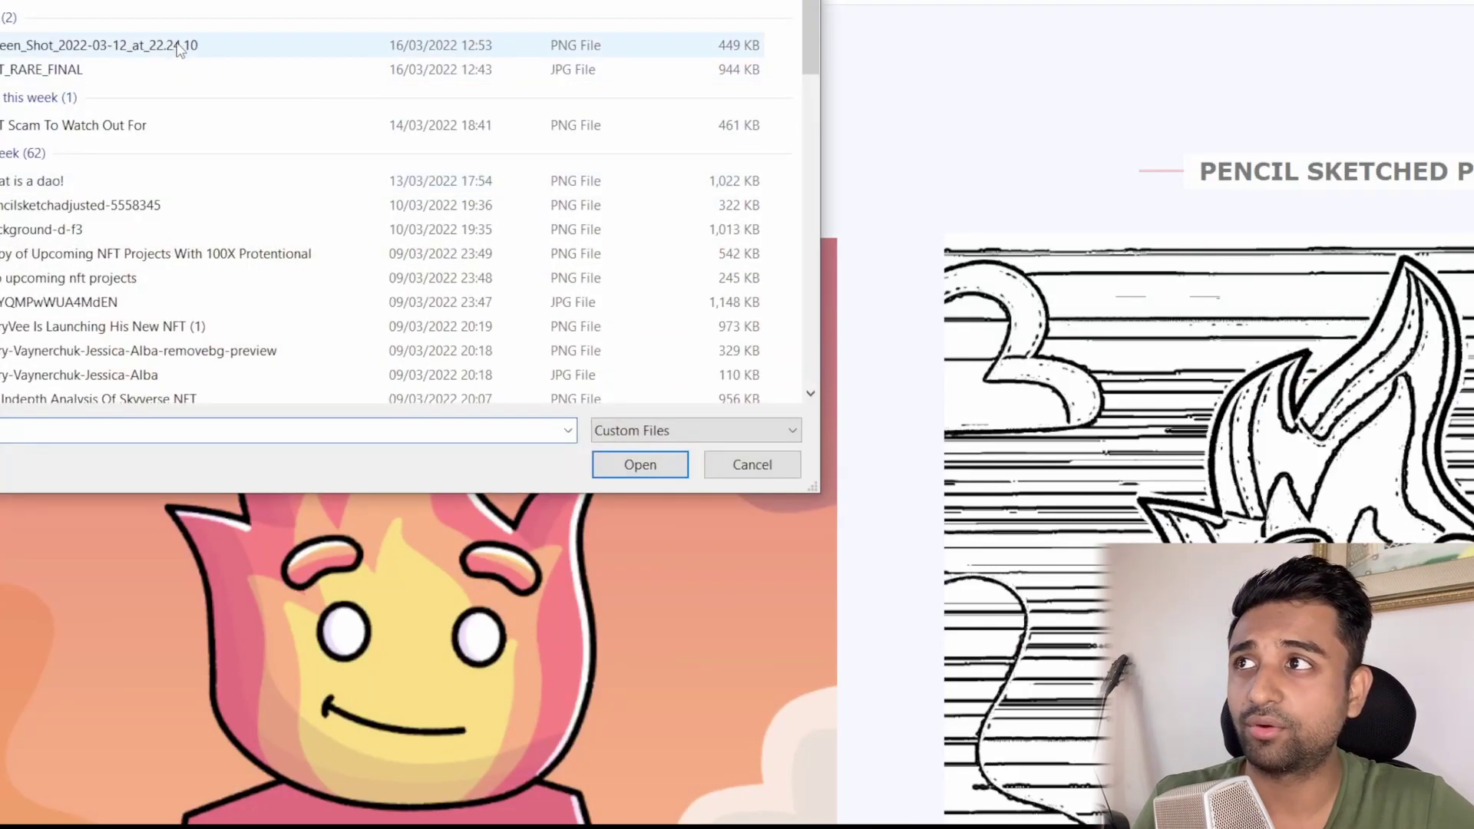
Upload Screen_Shot_2022-03-12_at_22.24.10.png and generate the punk bear's pencil sketch
double_click(179, 49)
scroll(468, 562, down, 7)
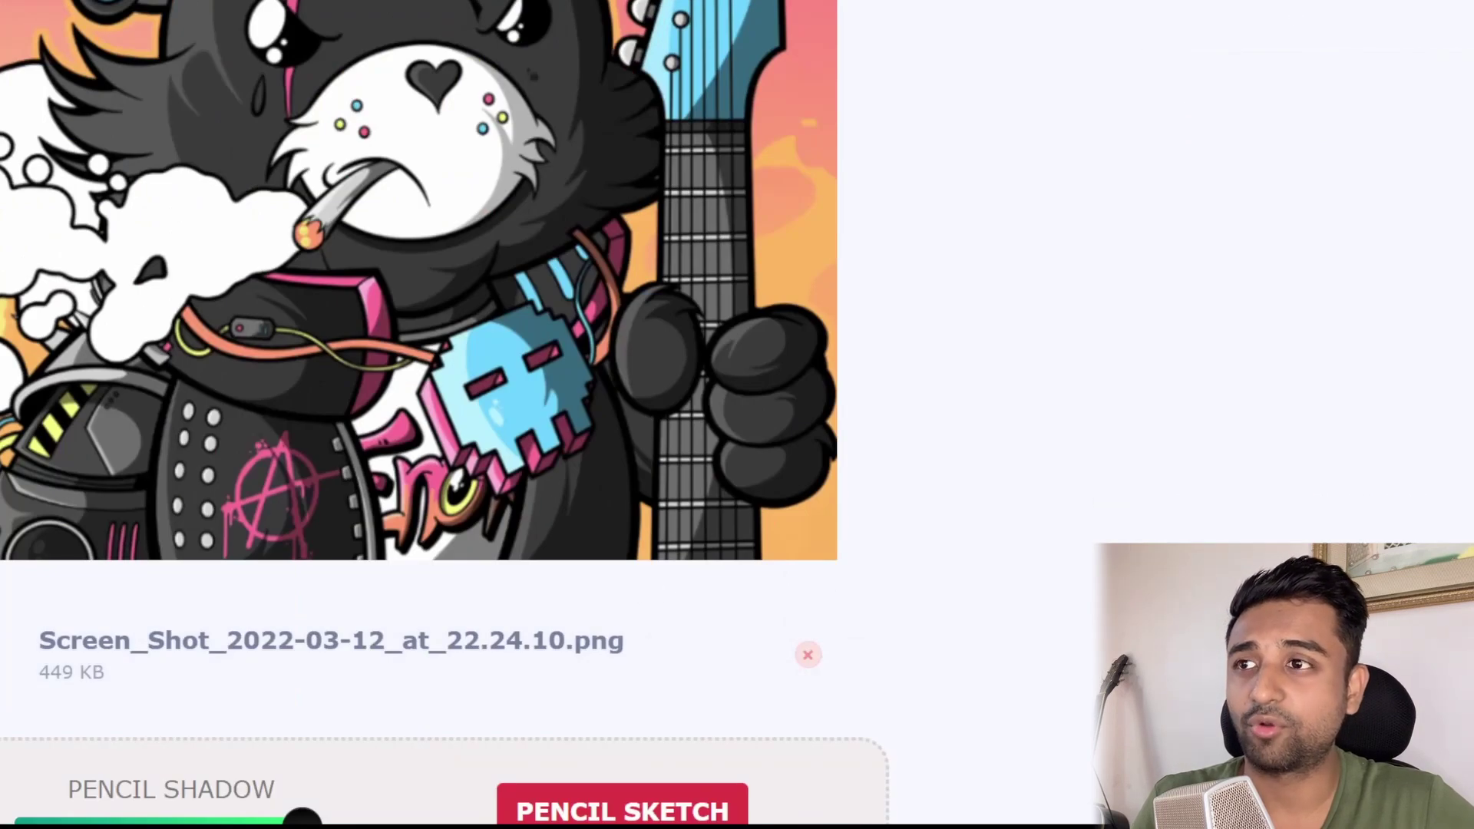
scroll(666, 597, up, 5)
scroll(601, 693, down, 3)
scroll(601, 694, down, 4)
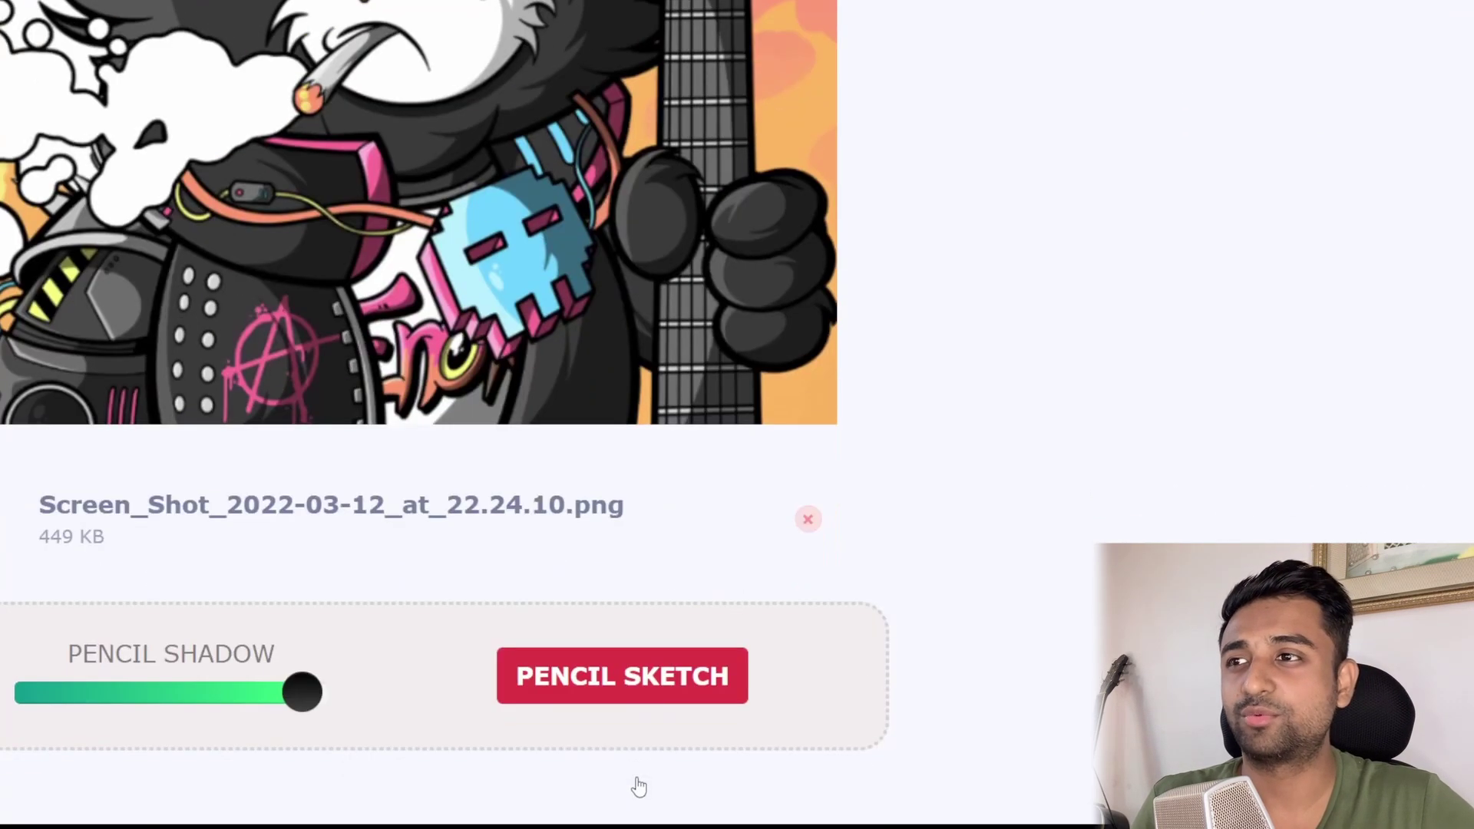
click(655, 714)
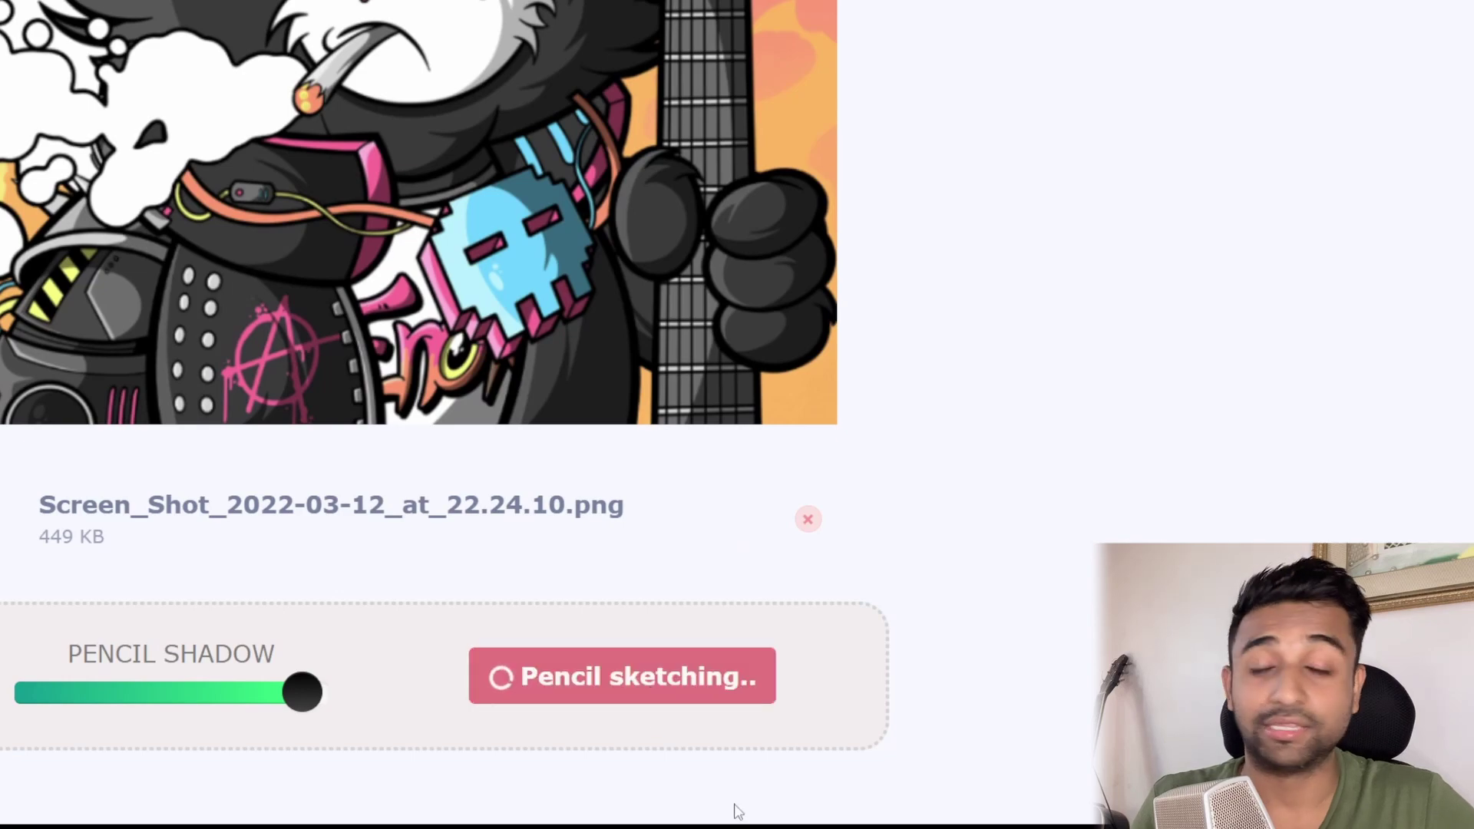
scroll(736, 806, up, 7)
scroll(736, 813, down, 7)
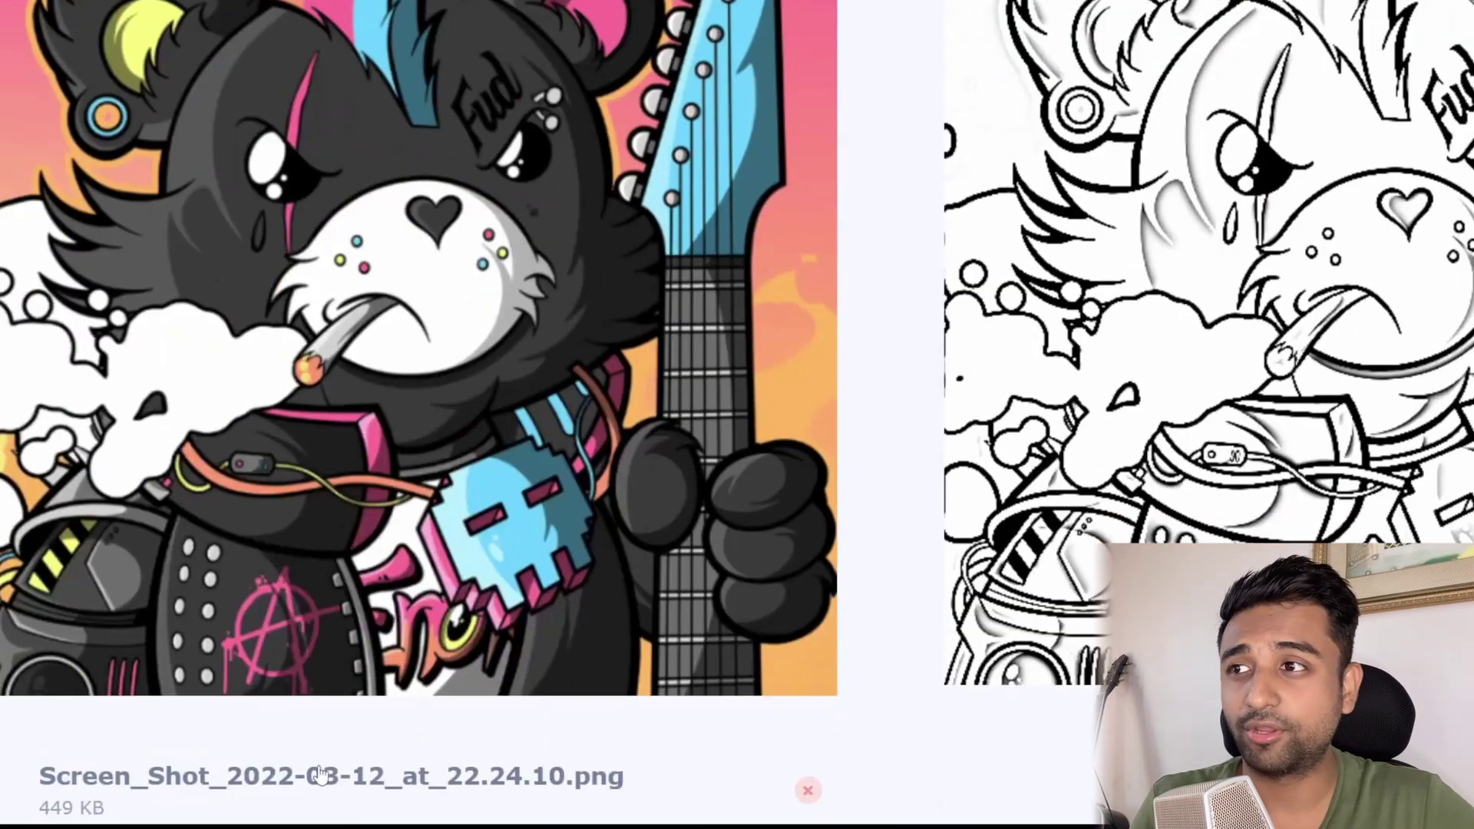
scroll(322, 699, up, 7)
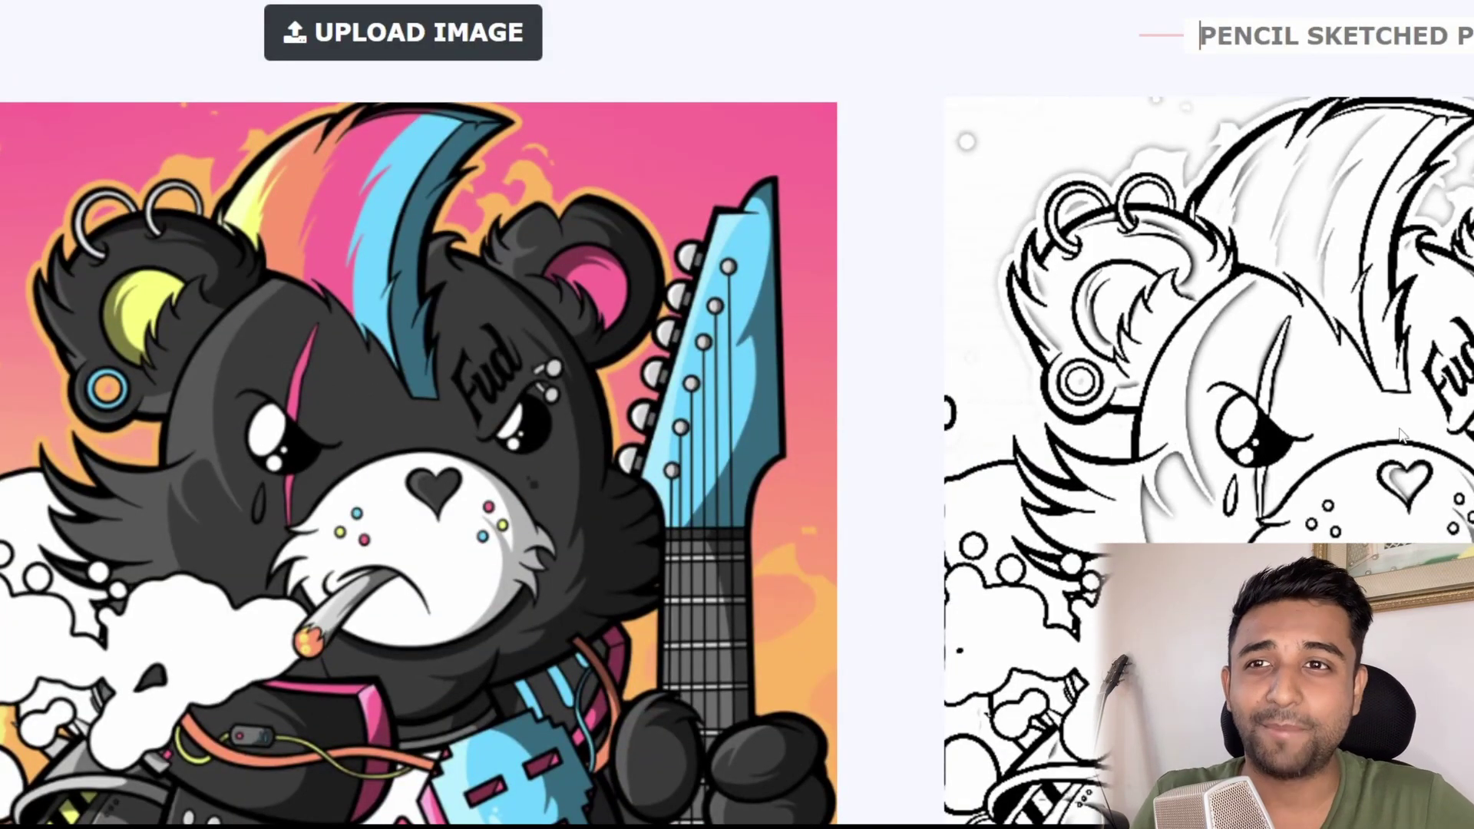
scroll(1402, 436, down, 2)
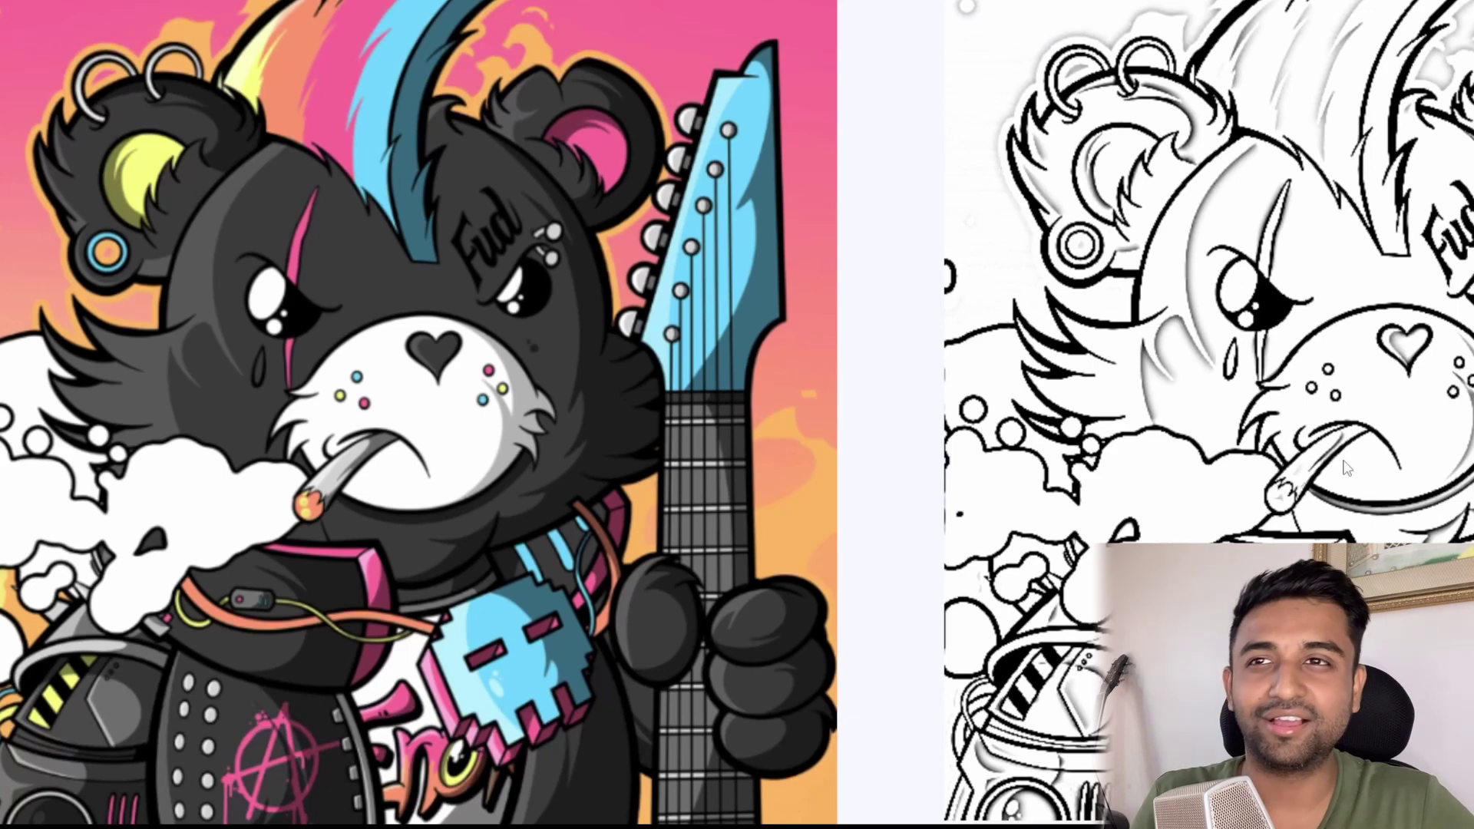
scroll(1346, 469, up, 2)
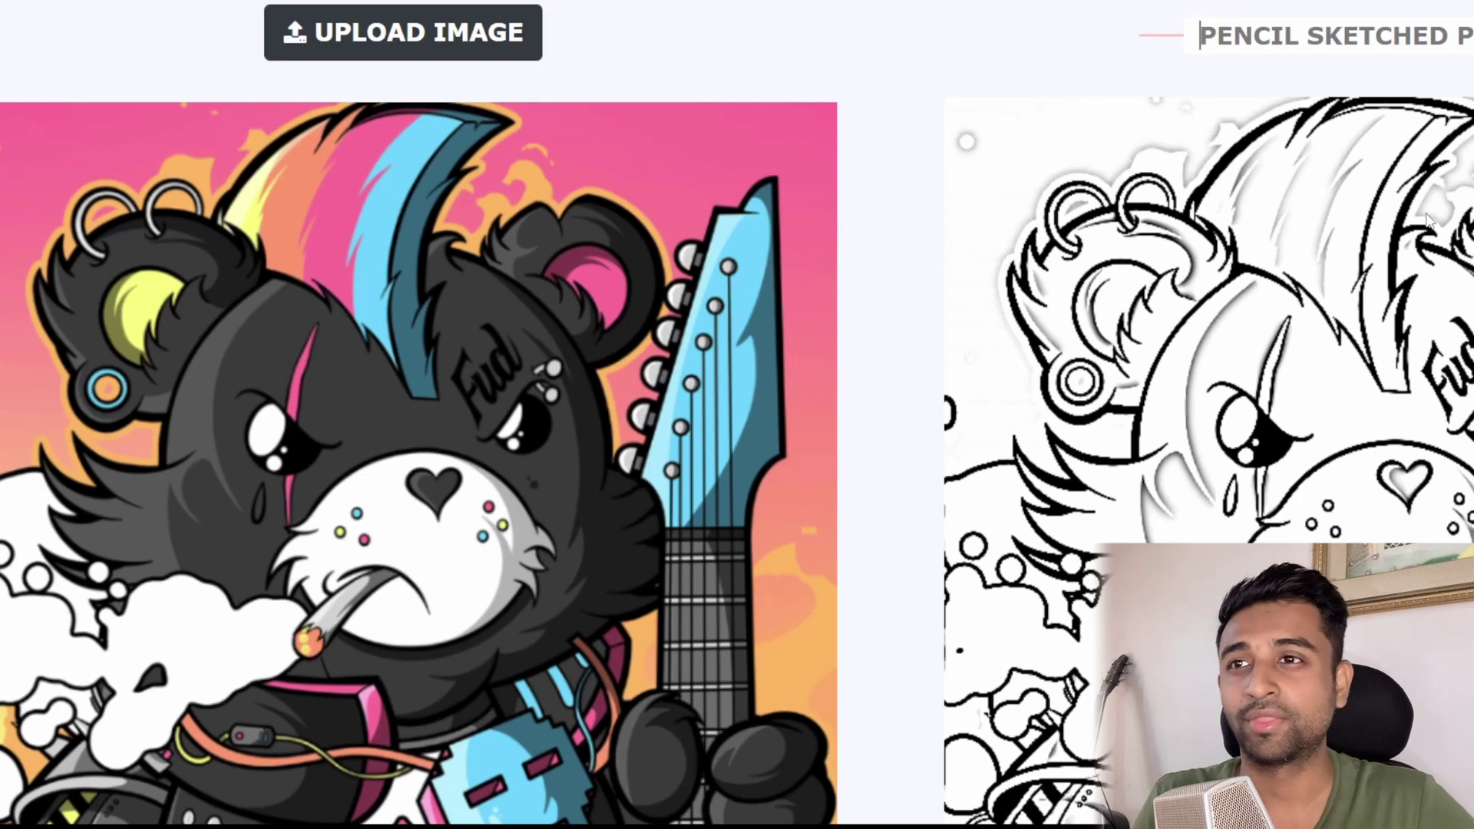
scroll(1427, 218, down, 2)
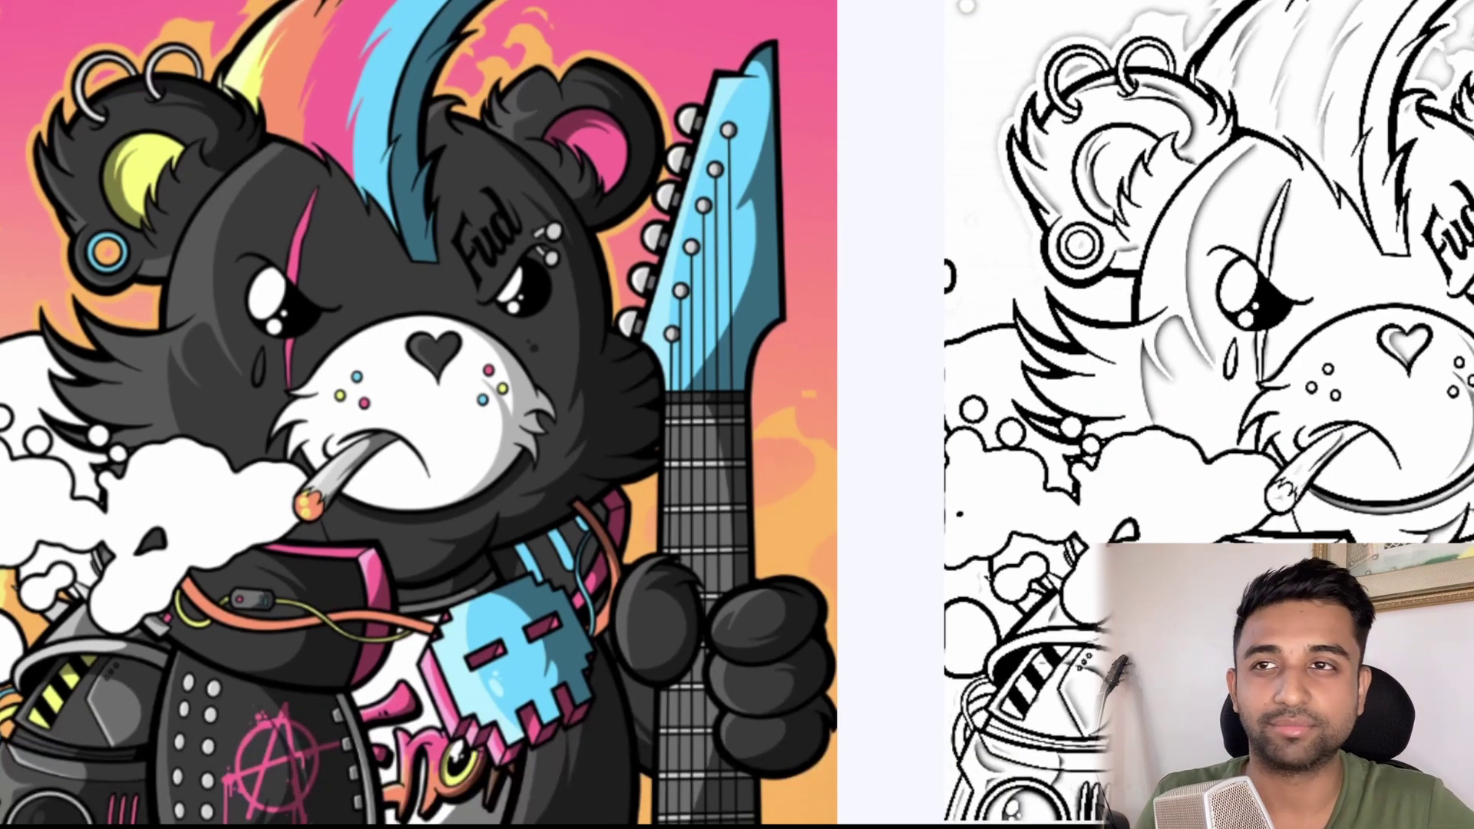
scroll(738, 415, up, 2)
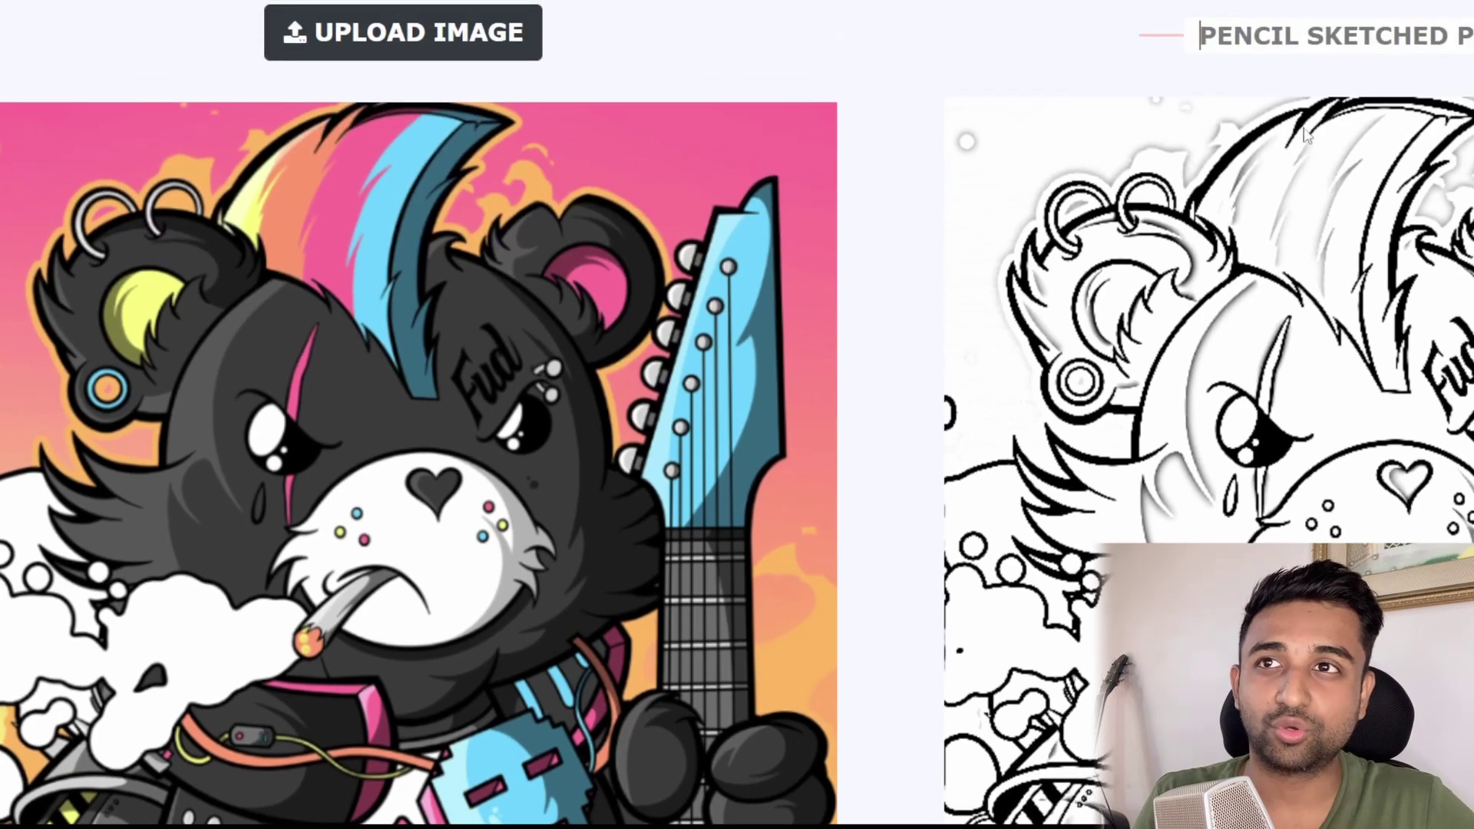